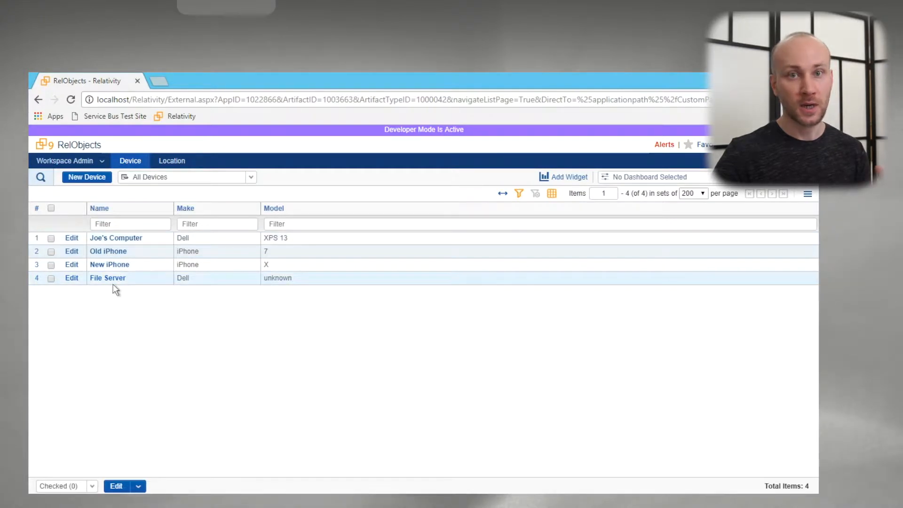
# - Make the Documents tab visible in the workspace's tab settings and save the change
pyautogui.click(102, 161)
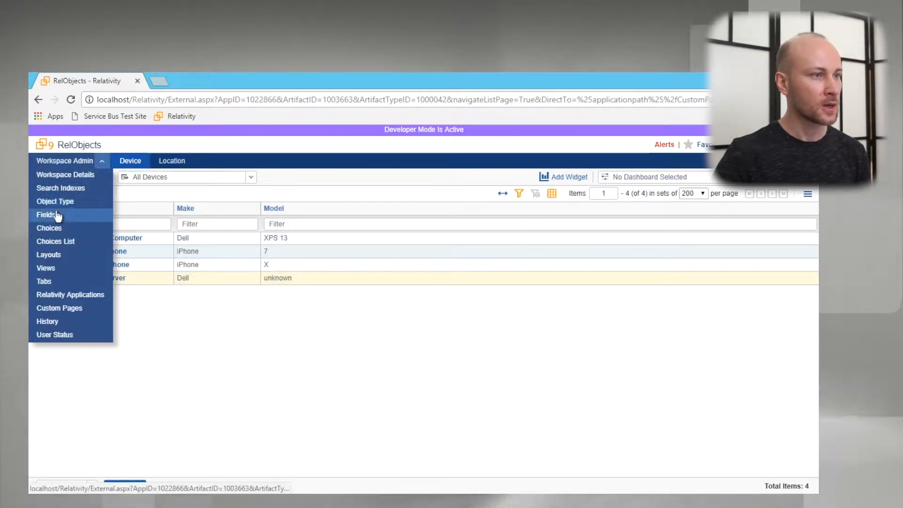
pyautogui.click(76, 281)
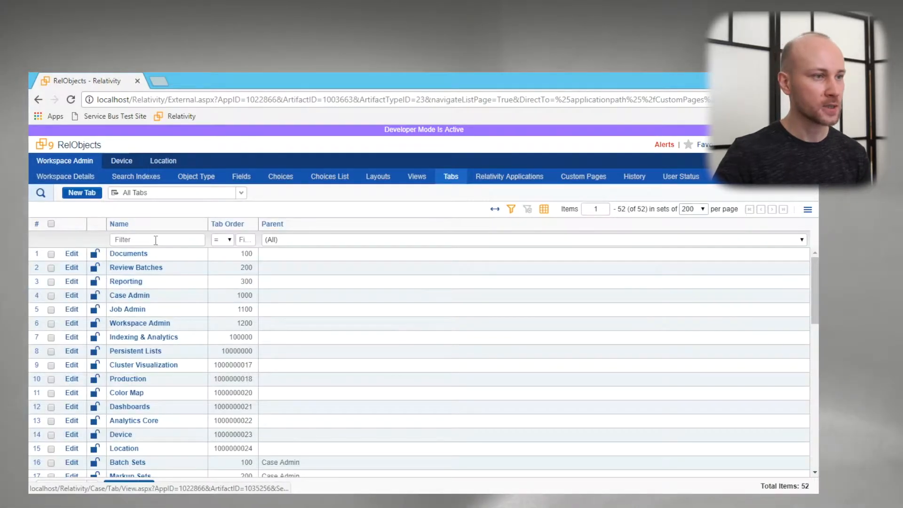
pyautogui.click(156, 240)
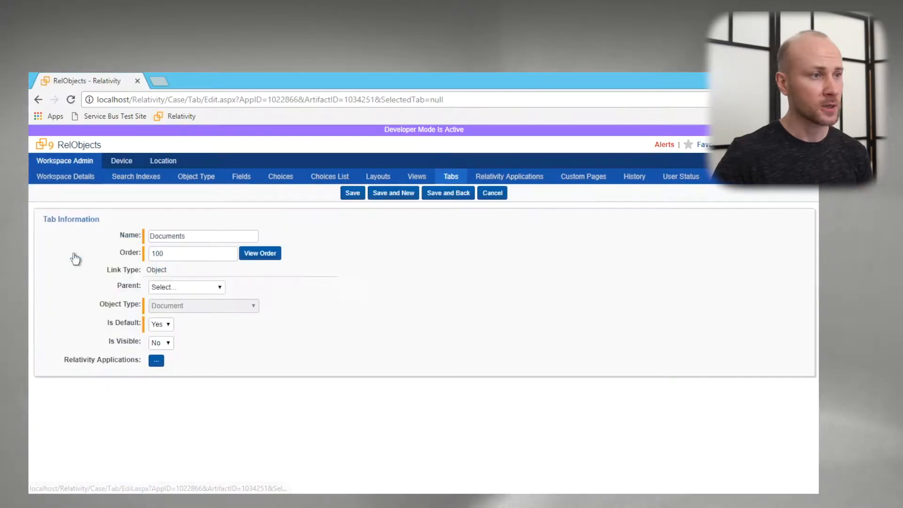
pyautogui.click(163, 343)
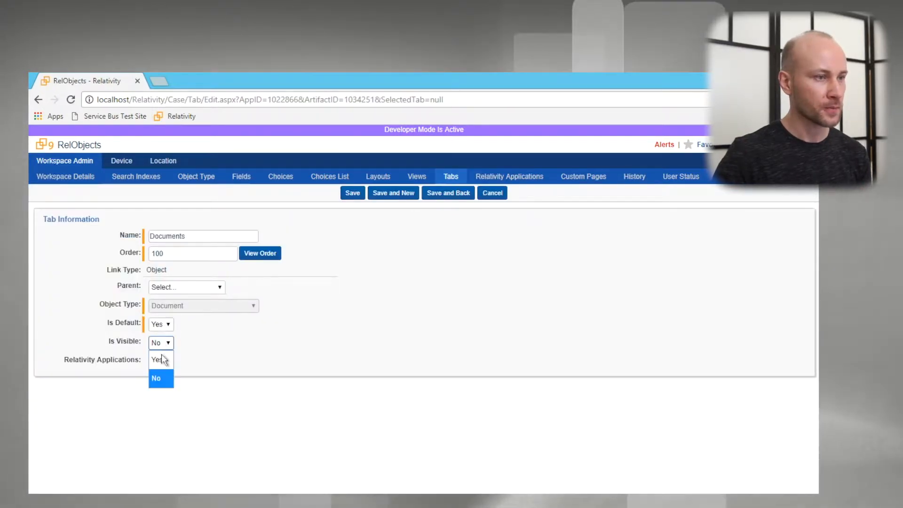
pyautogui.click(430, 200)
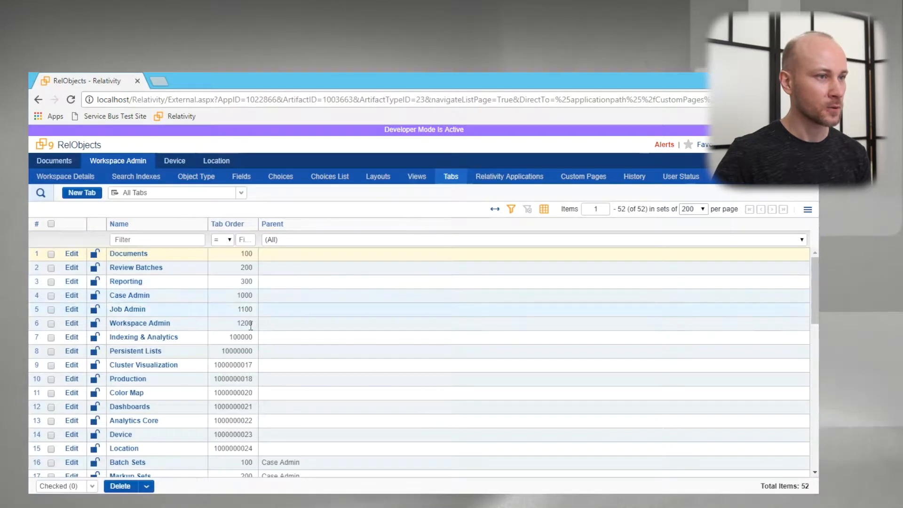
pyautogui.scroll(-1, 249, 345)
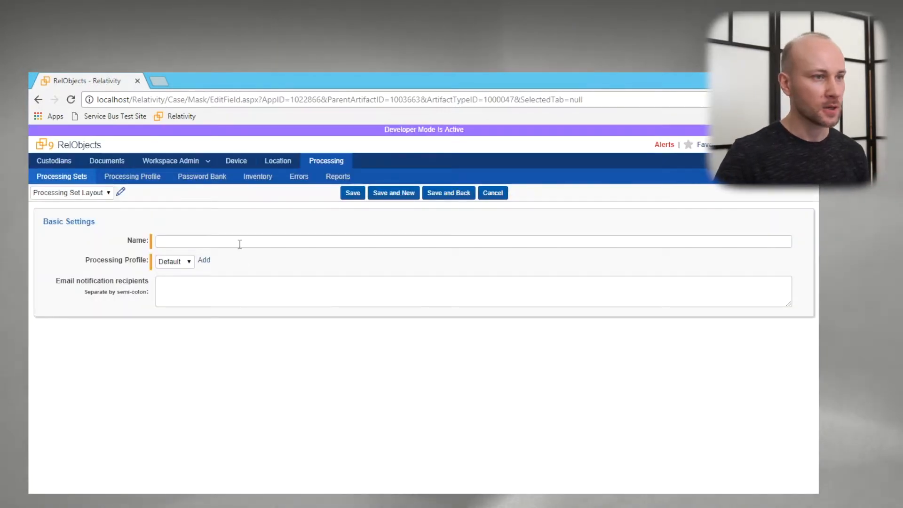
# - Create a processing set named Set1 with the Default processing profile and add a processing data source to it
pyautogui.write('Set1')
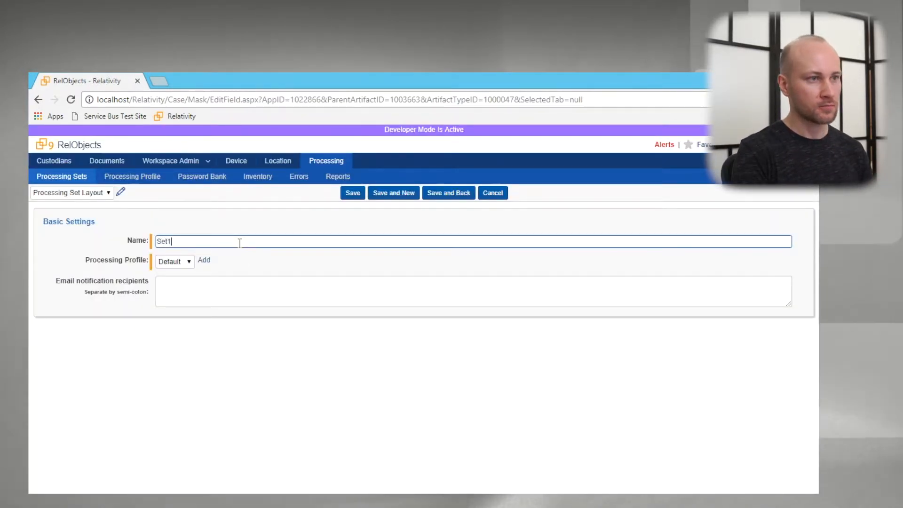
pyautogui.click(353, 192)
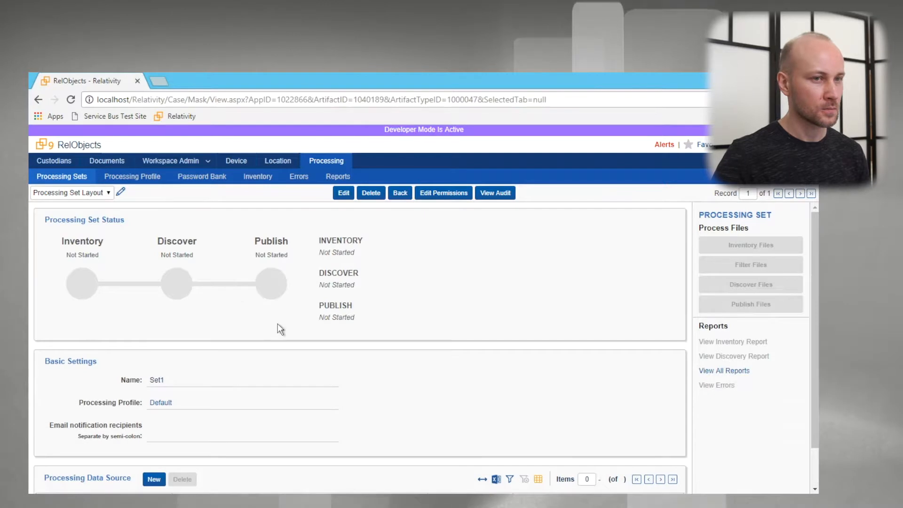
pyautogui.scroll(-1, 204, 370)
pyautogui.click(153, 434)
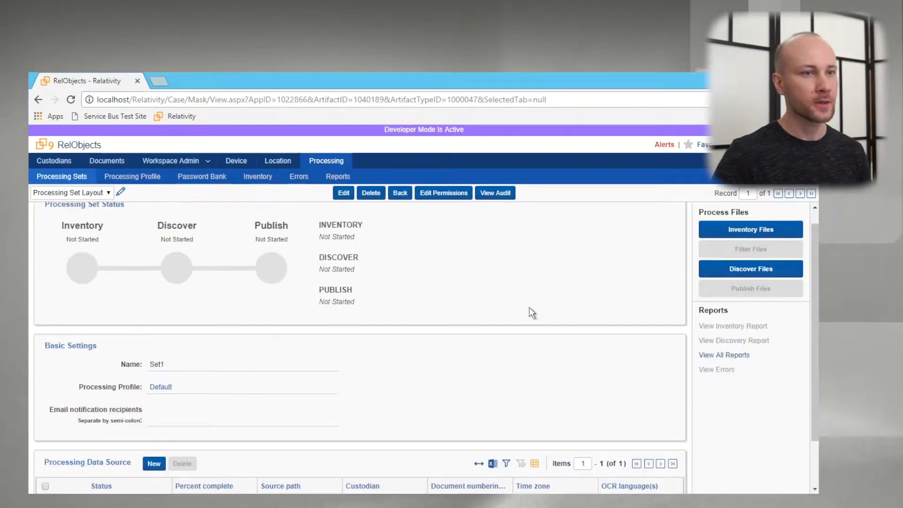
# - Discover and publish the files of processing set Set1, and view the workspace's document list
pyautogui.click(723, 284)
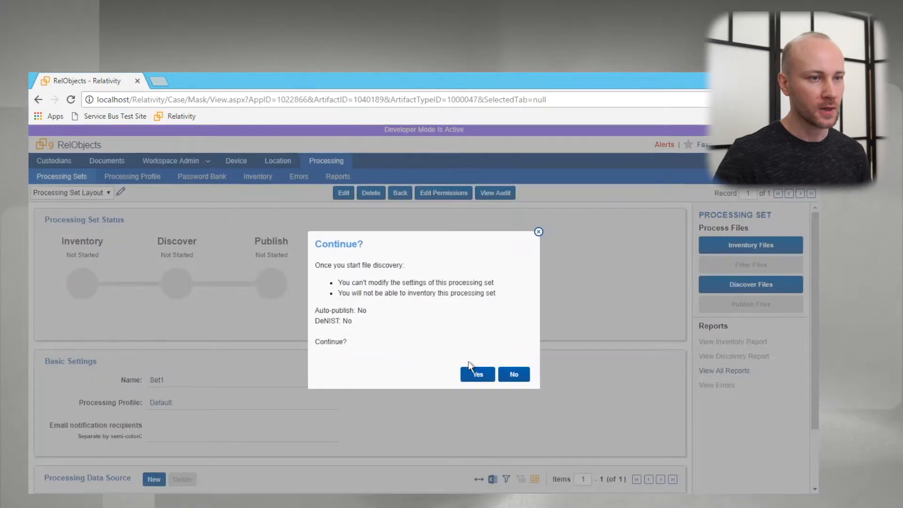
pyautogui.click(473, 372)
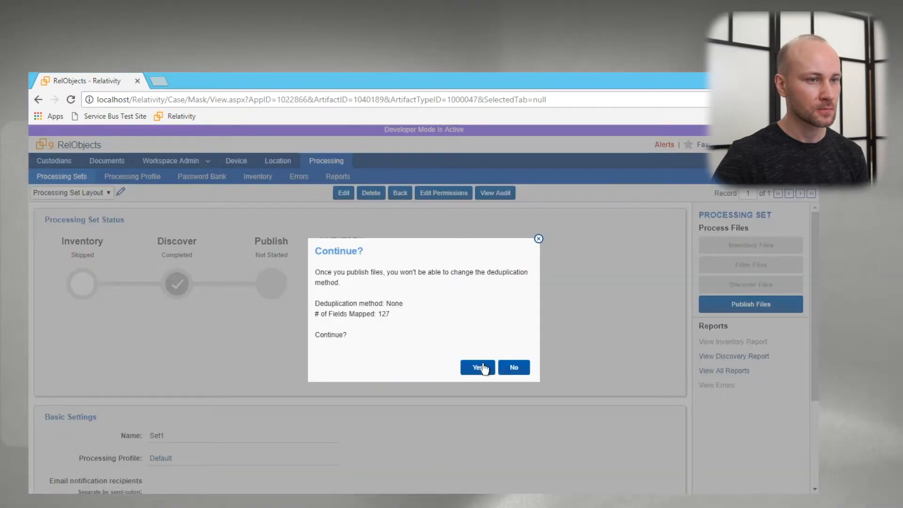
pyautogui.click(482, 368)
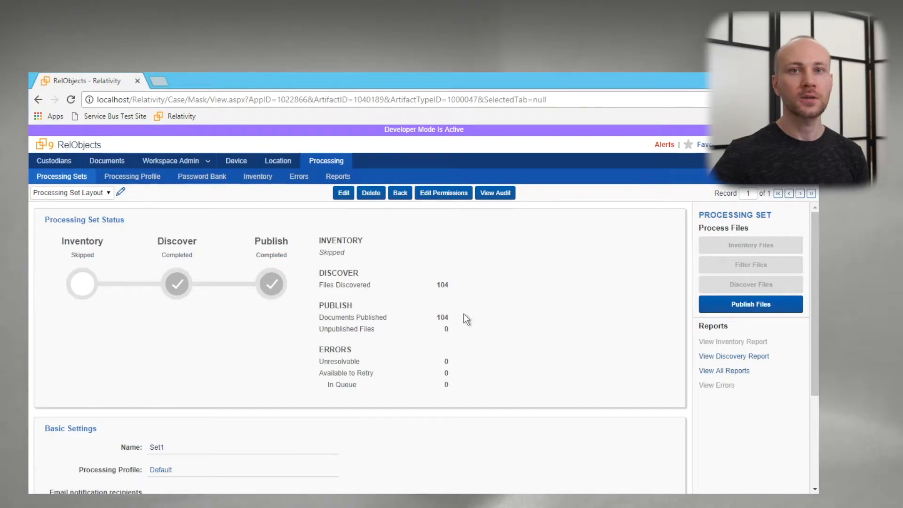
pyautogui.click(105, 162)
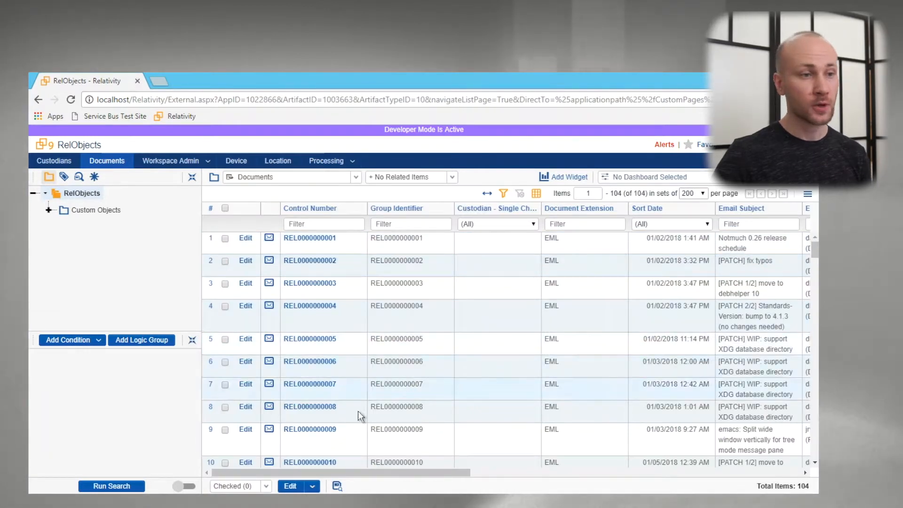
pyautogui.moveTo(410, 472); pyautogui.dragTo(312, 477)
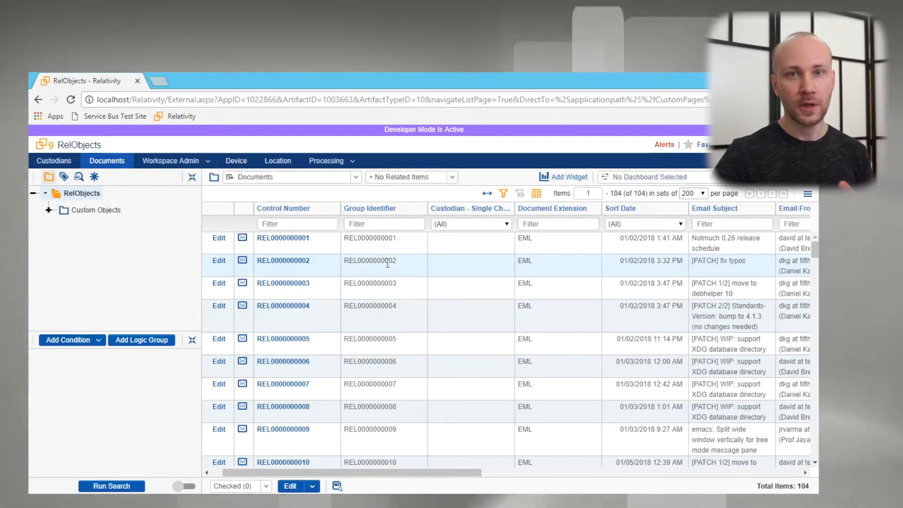
# - Start a new workspace field for the Document object type and name it From Device
pyautogui.click(208, 163)
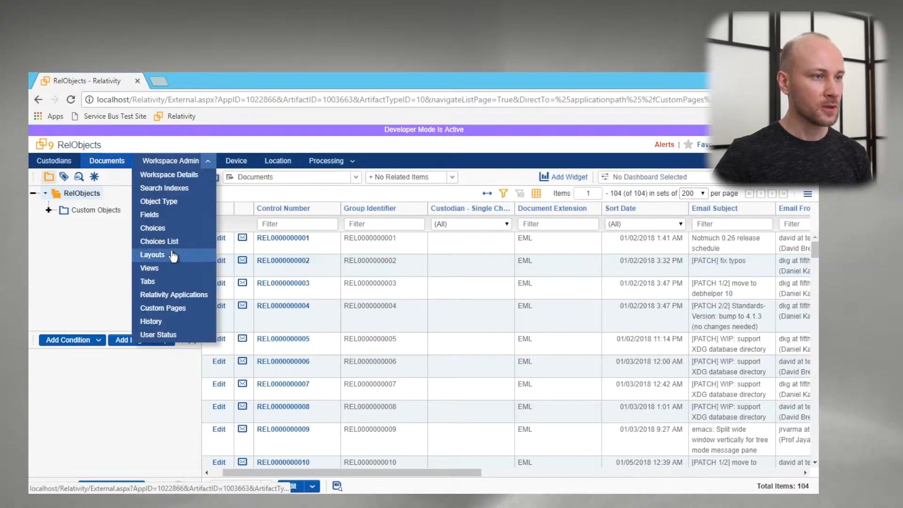
pyautogui.click(176, 217)
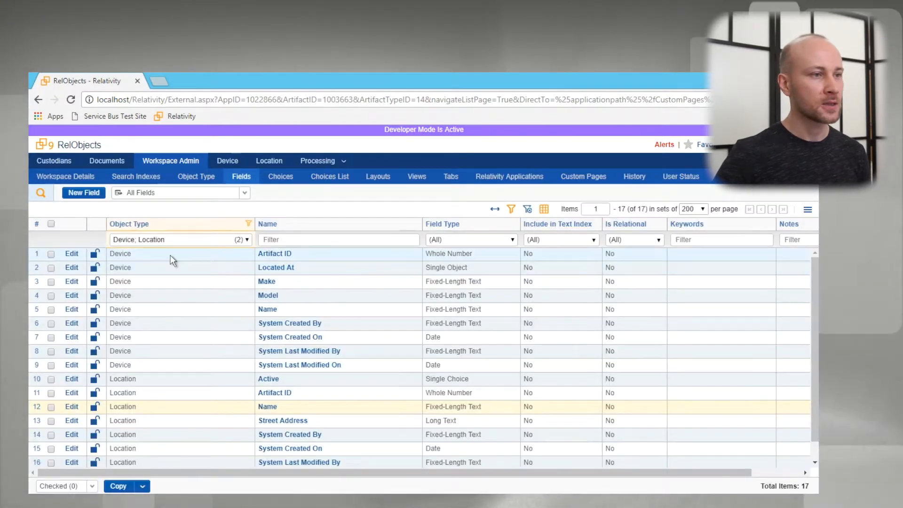
pyautogui.click(84, 193)
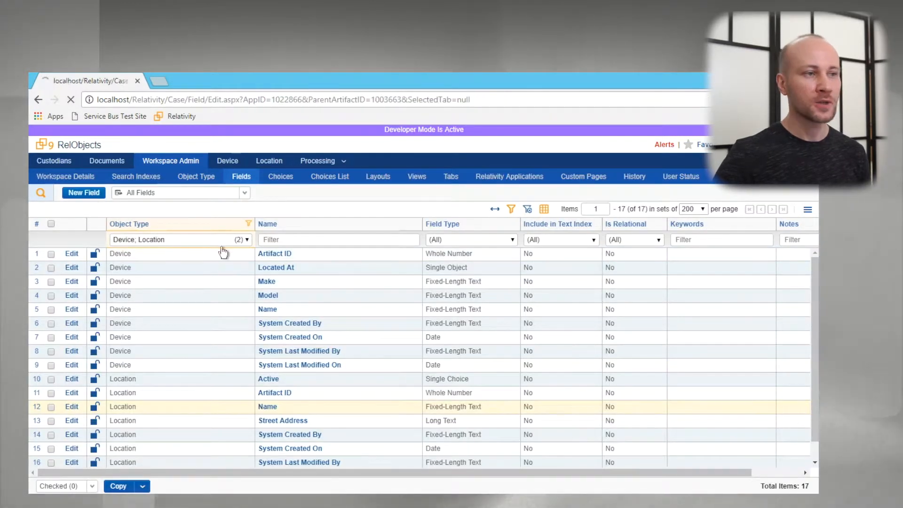
pyautogui.click(215, 238)
pyautogui.press('d')
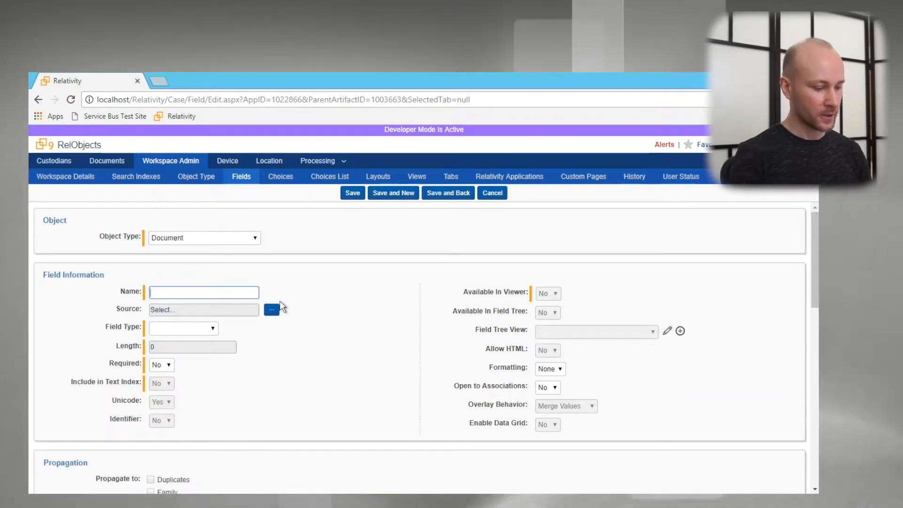
pyautogui.write('Fr')
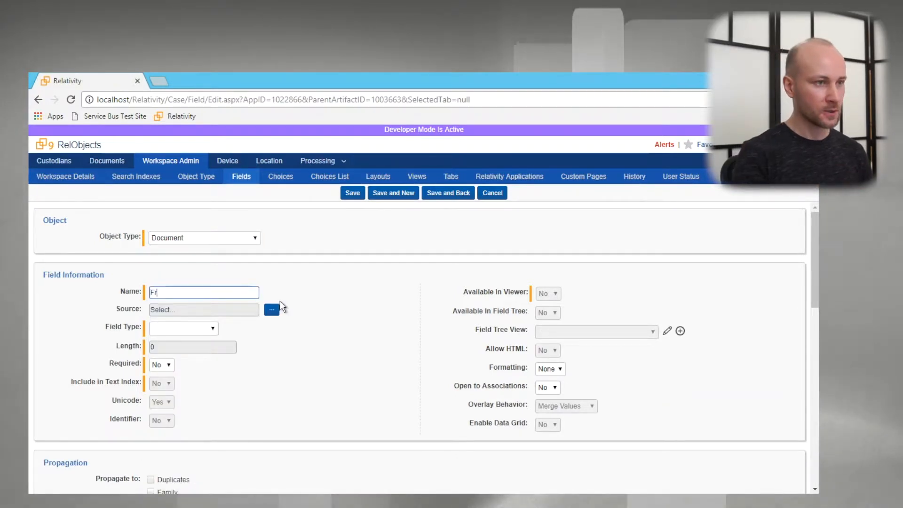
pyautogui.write('om Device')
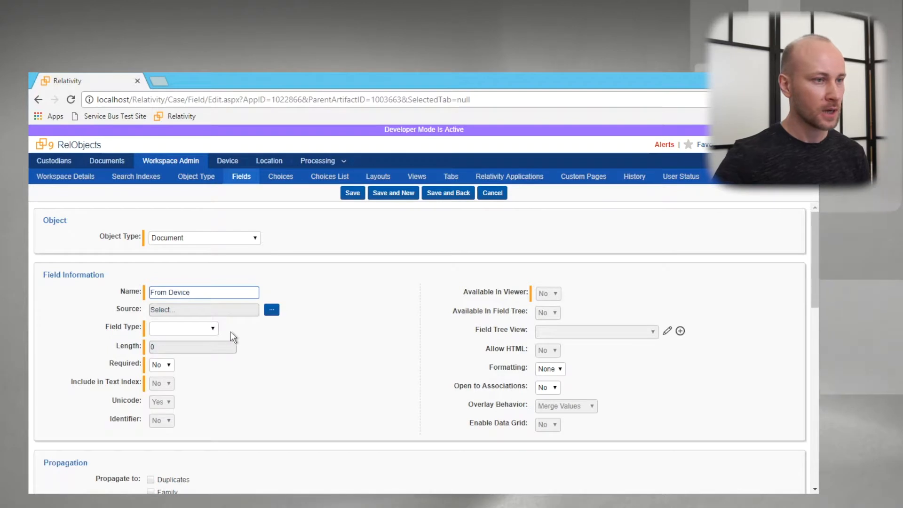
# - Set the From Device field's type to Single Object with Device as the associative object type, and save the field
pyautogui.click(198, 328)
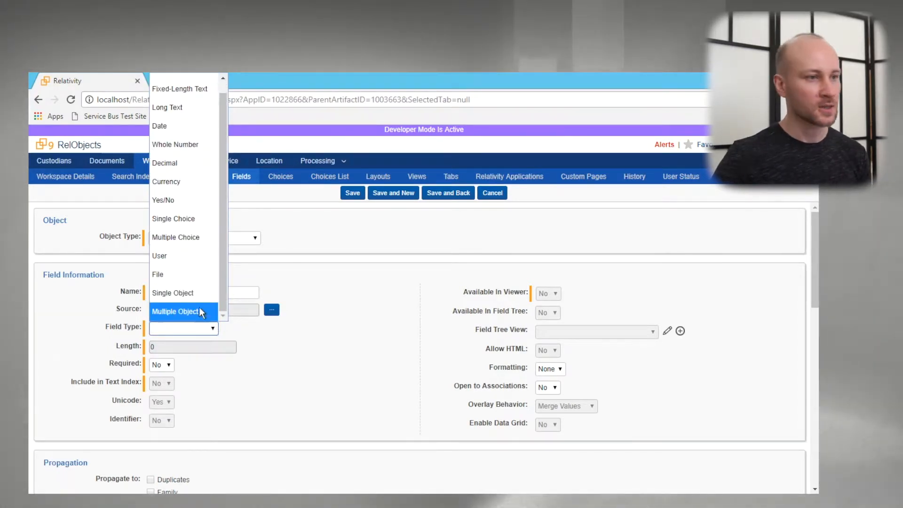
pyautogui.click(199, 314)
pyautogui.click(257, 348)
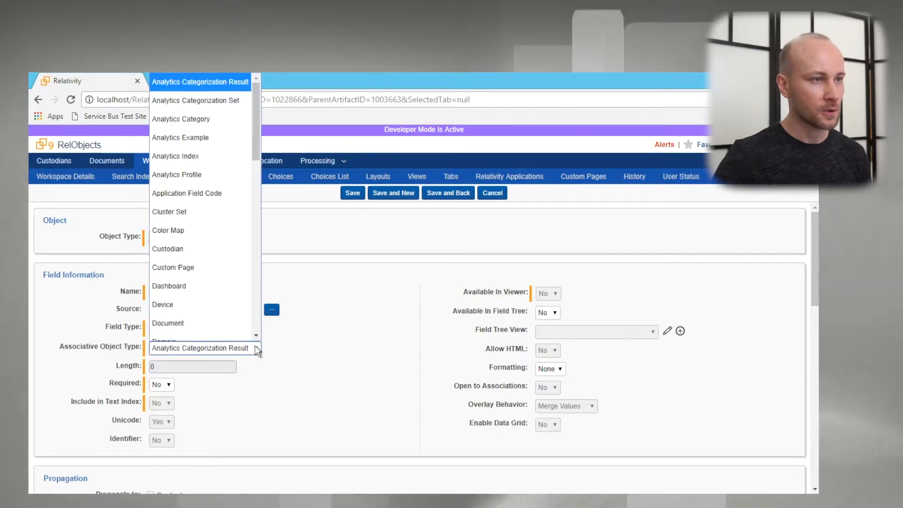
pyautogui.click(239, 310)
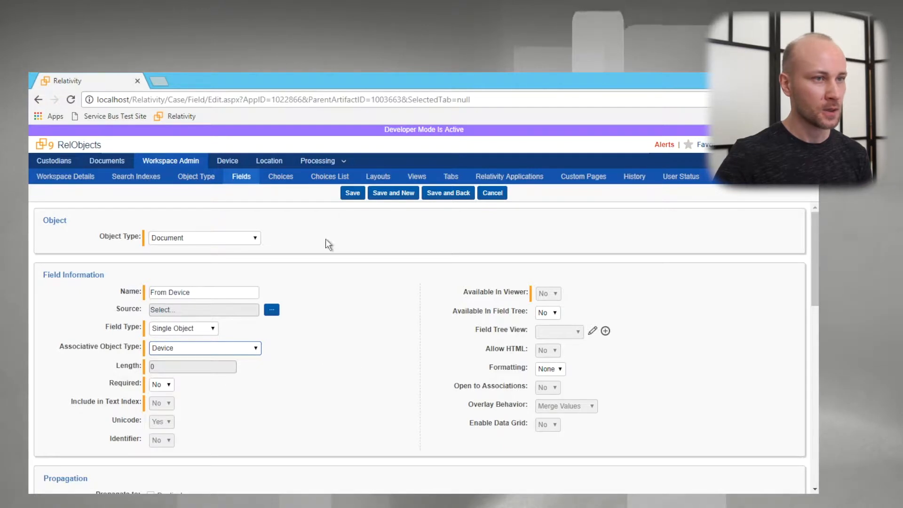
pyautogui.click(433, 194)
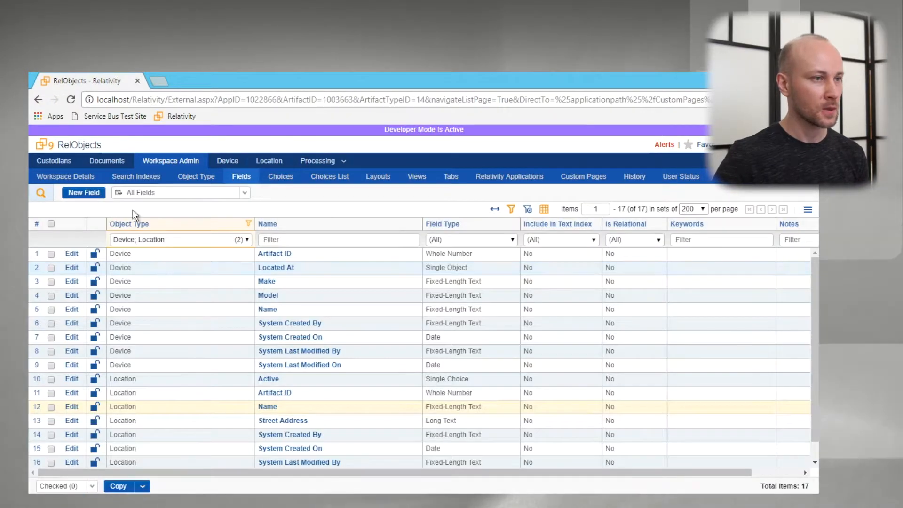
pyautogui.click(113, 162)
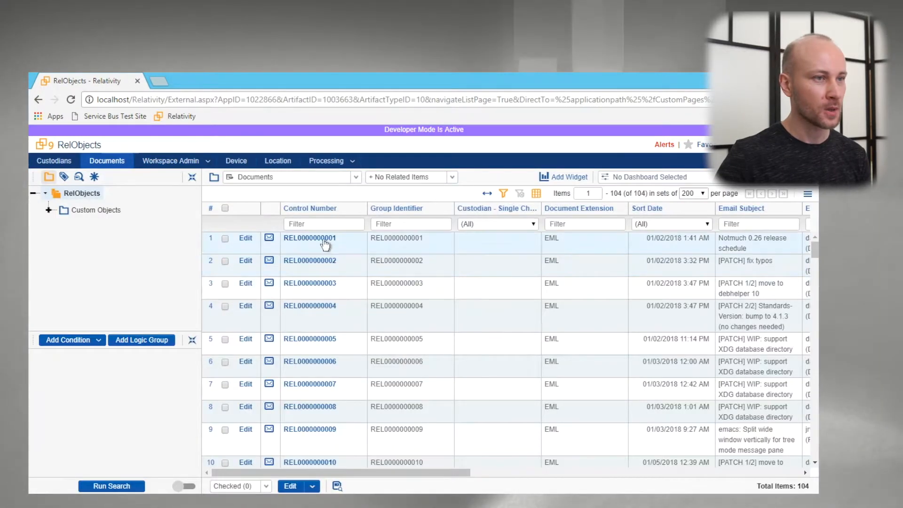
pyautogui.click(324, 238)
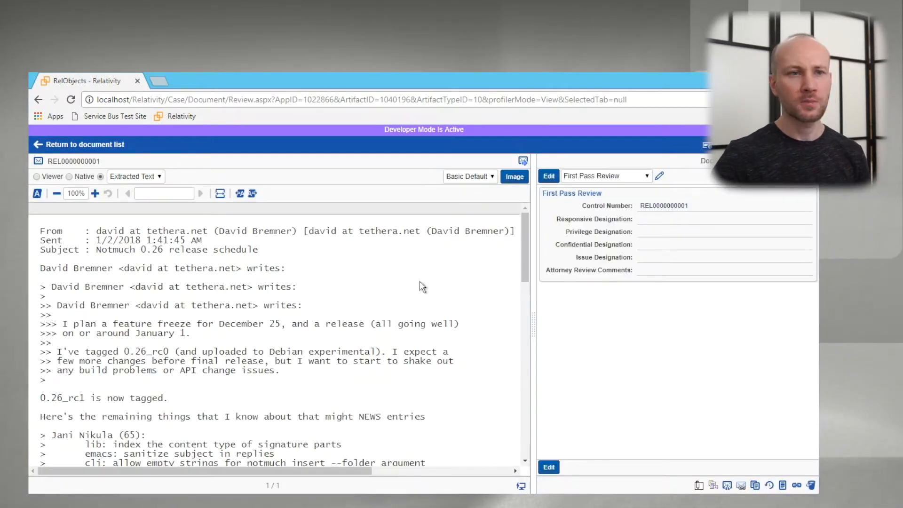
pyautogui.click(660, 176)
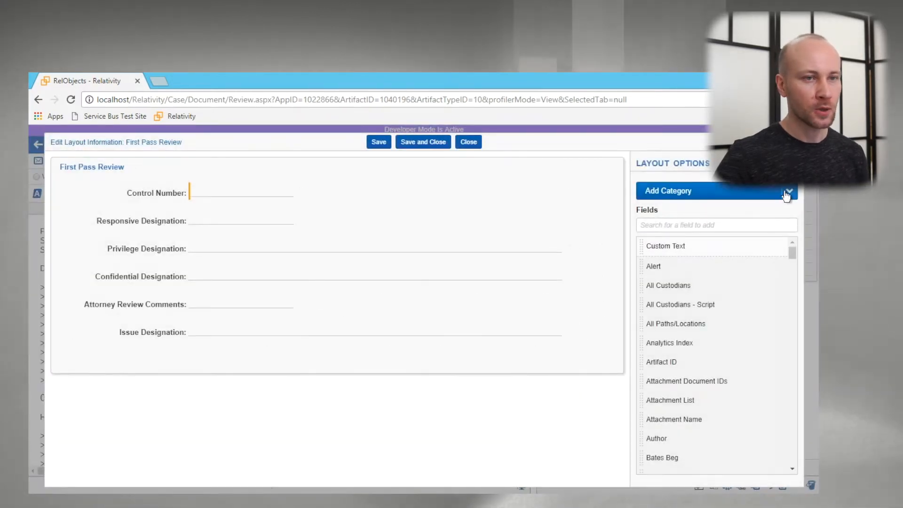
pyautogui.click(706, 197)
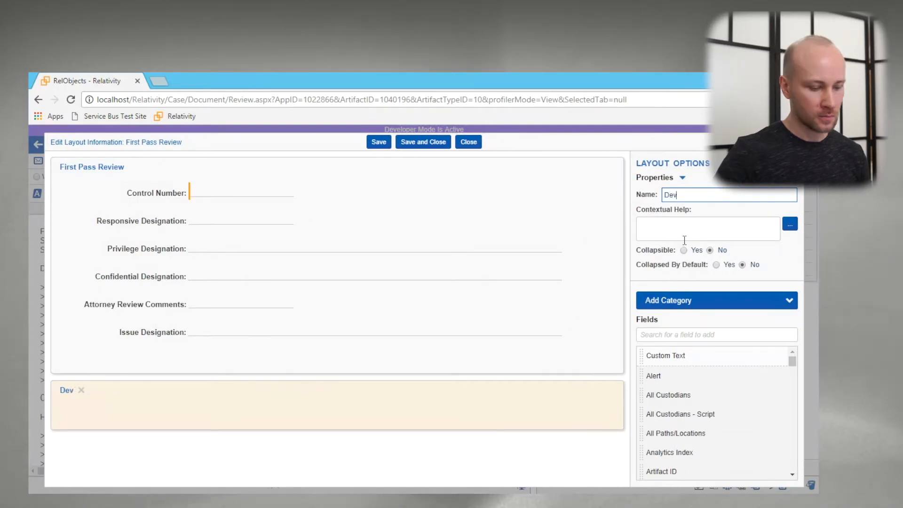
# - Place the From Device field in the layout's Device category, then save and close the layout
pyautogui.click(699, 339)
pyautogui.write('dev')
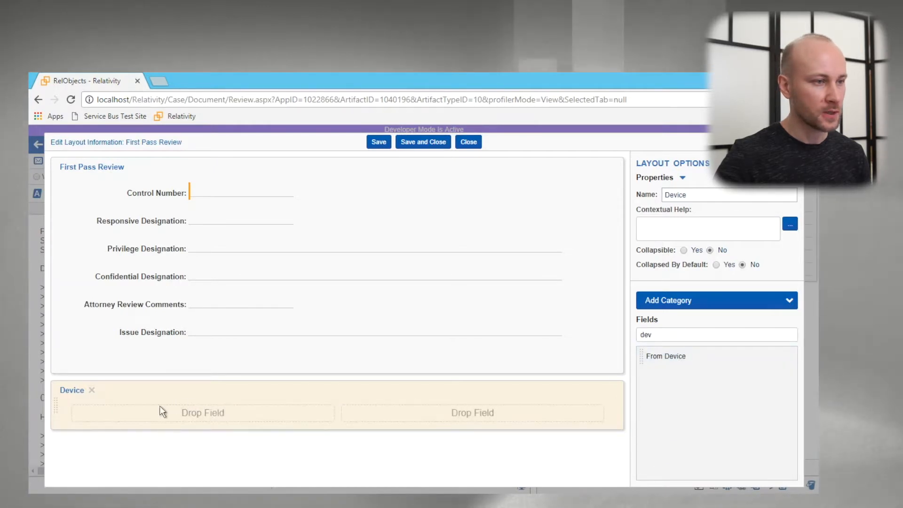
pyautogui.moveTo(169, 425); pyautogui.dragTo(202, 415)
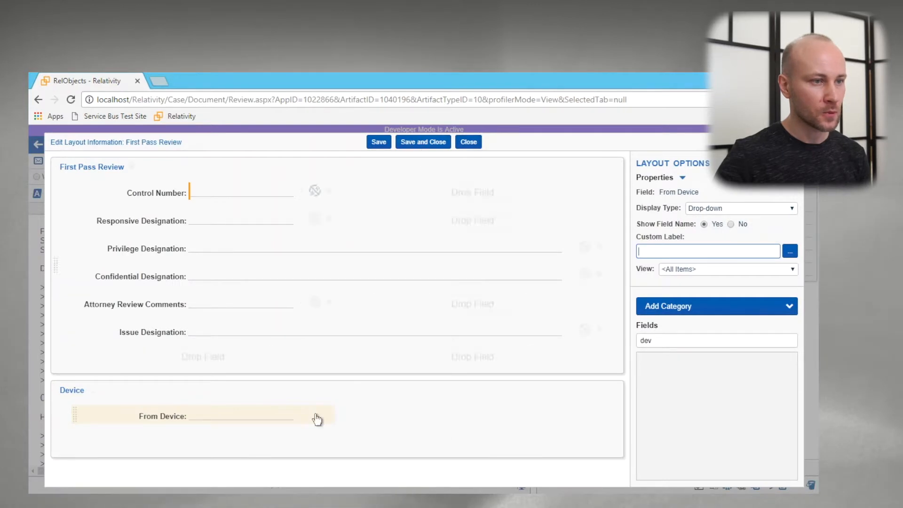
pyautogui.click(419, 142)
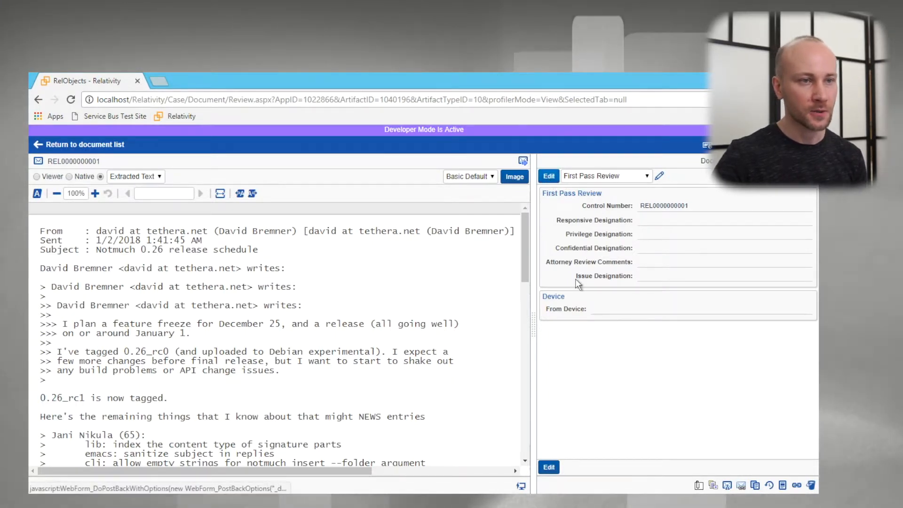
# - Check the From Device selector in the document's editable coding layout, cancel editing, and return to the document list
pyautogui.scroll(-2, 815, 380)
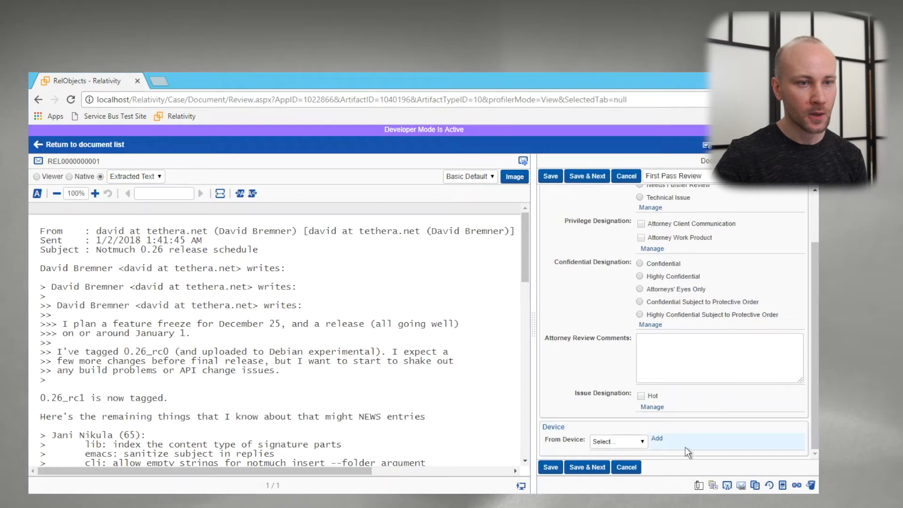
pyautogui.click(631, 445)
pyautogui.click(631, 445)
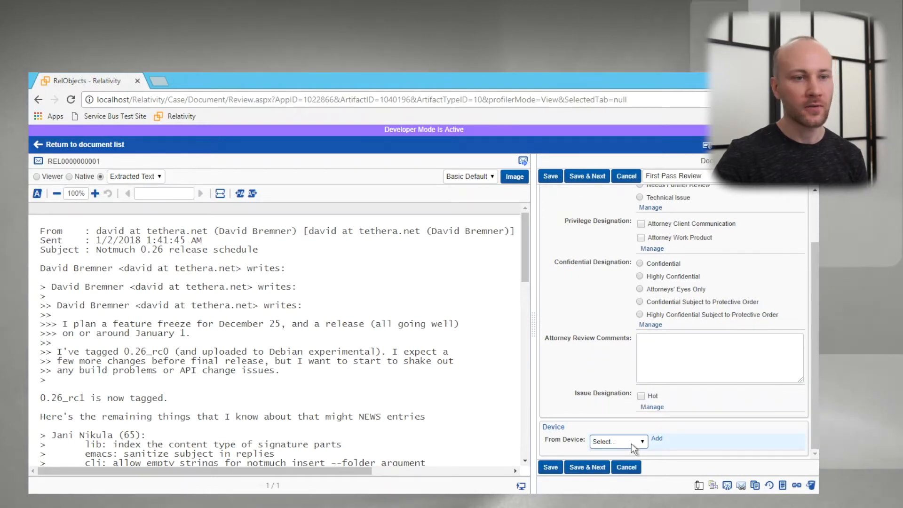
pyautogui.click(630, 177)
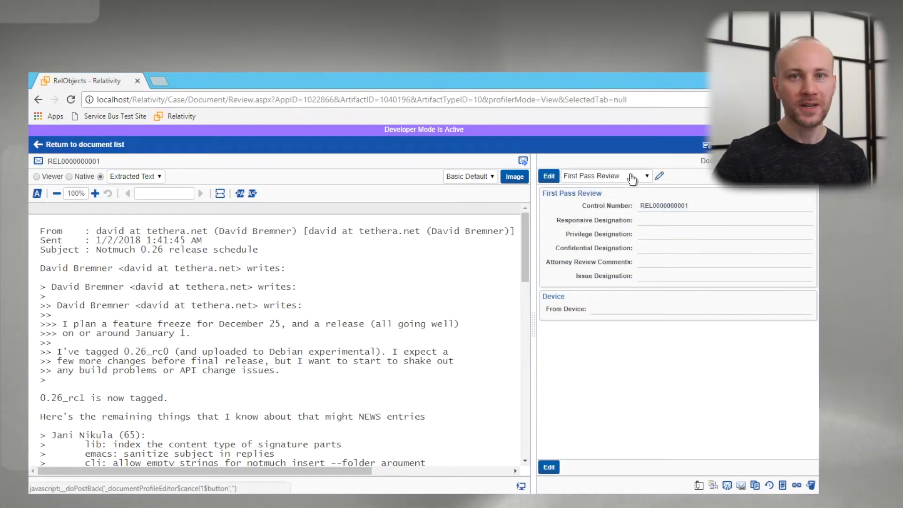
pyautogui.click(106, 147)
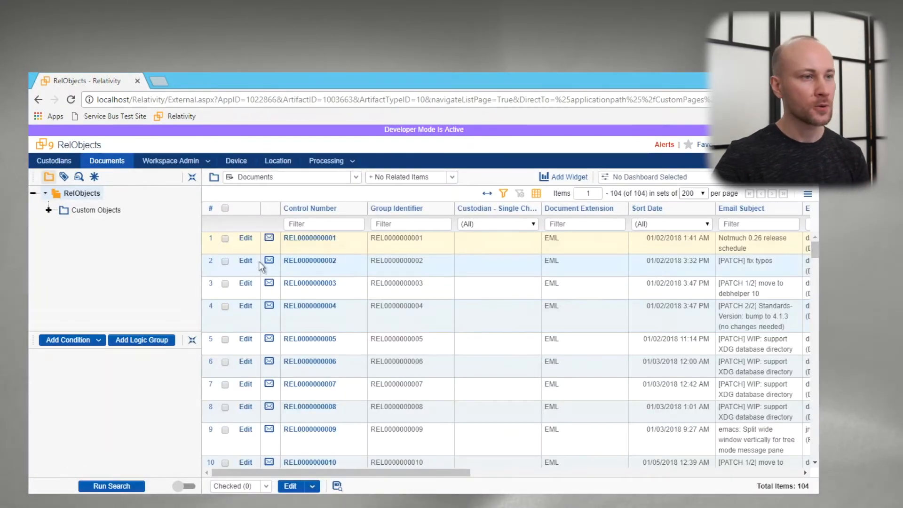
pyautogui.click(225, 238)
pyautogui.click(226, 261)
pyautogui.click(225, 283)
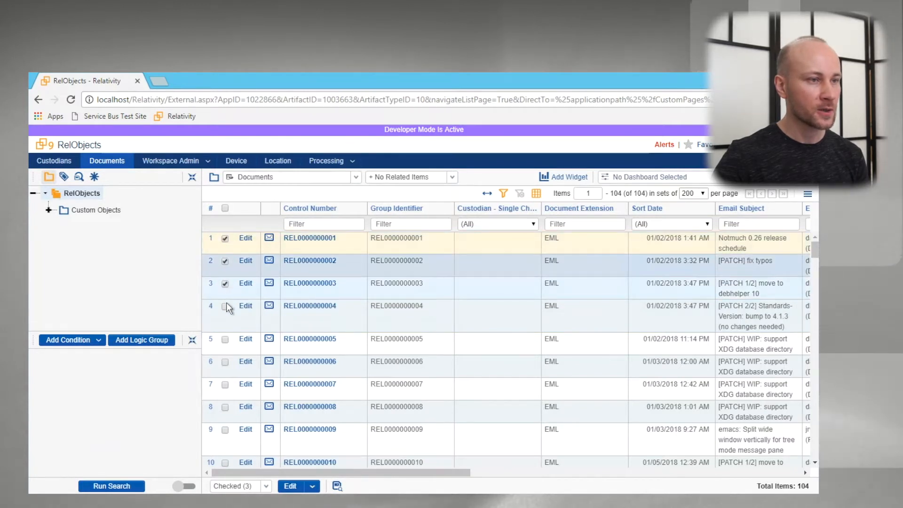
pyautogui.click(225, 306)
pyautogui.click(225, 339)
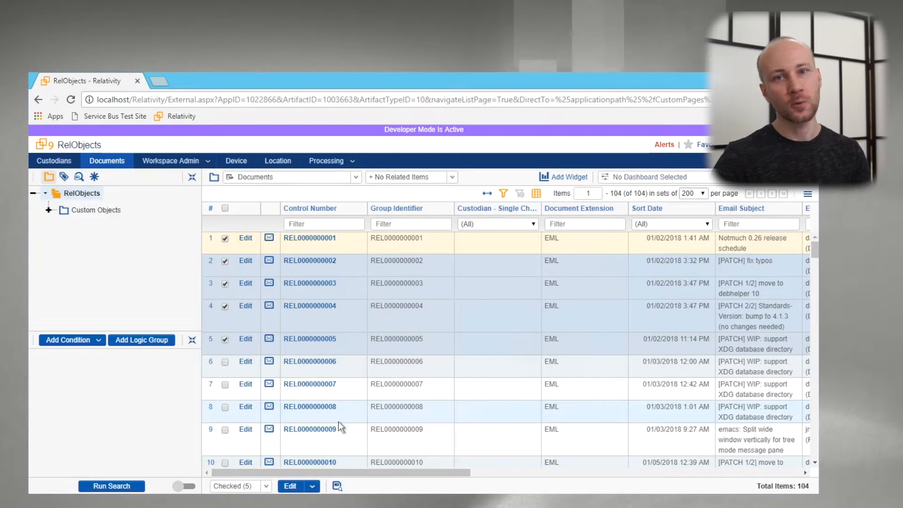
# - Mass edit the selected documents with the First Pass Review layout, setting From Device to File Server, and save
pyautogui.click(291, 487)
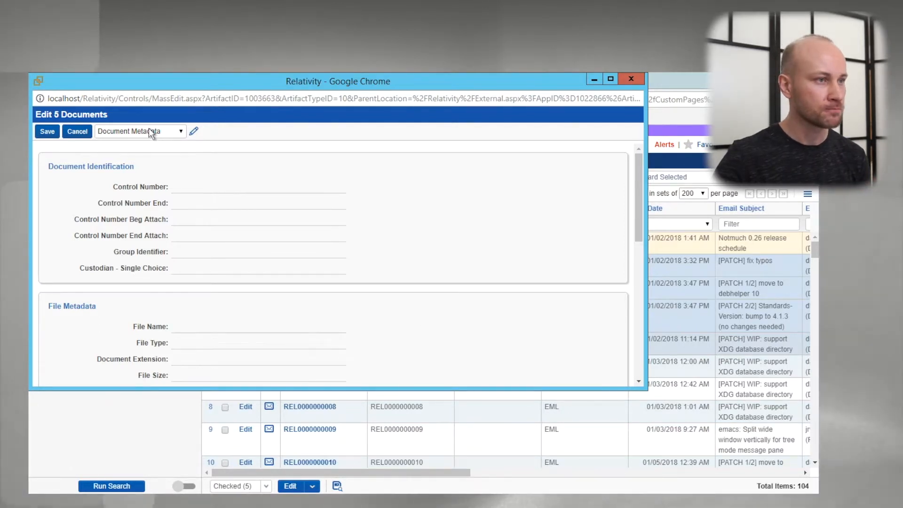
pyautogui.click(150, 132)
pyautogui.click(137, 154)
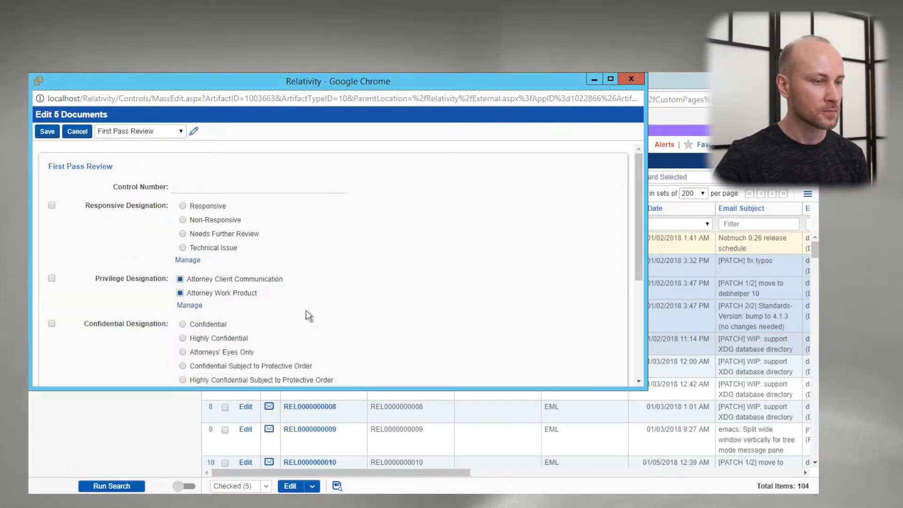
pyautogui.scroll(-4, 306, 309)
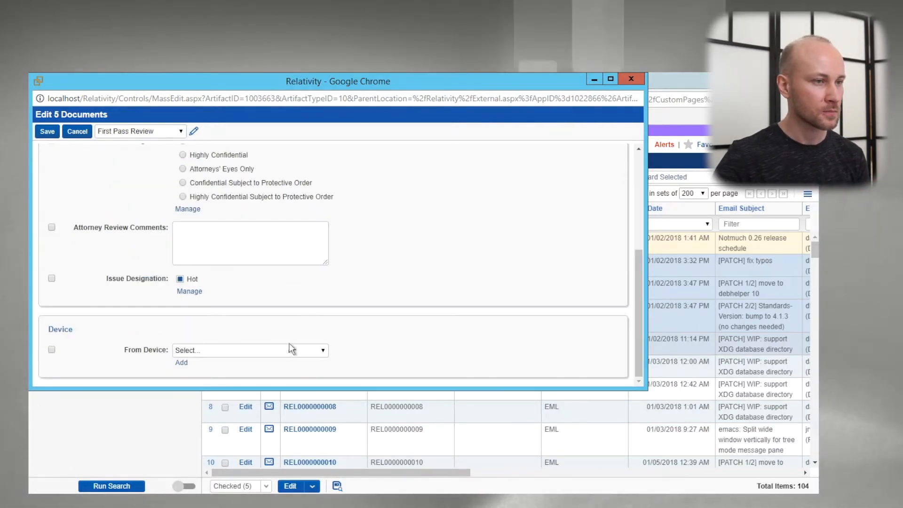
pyautogui.click(277, 353)
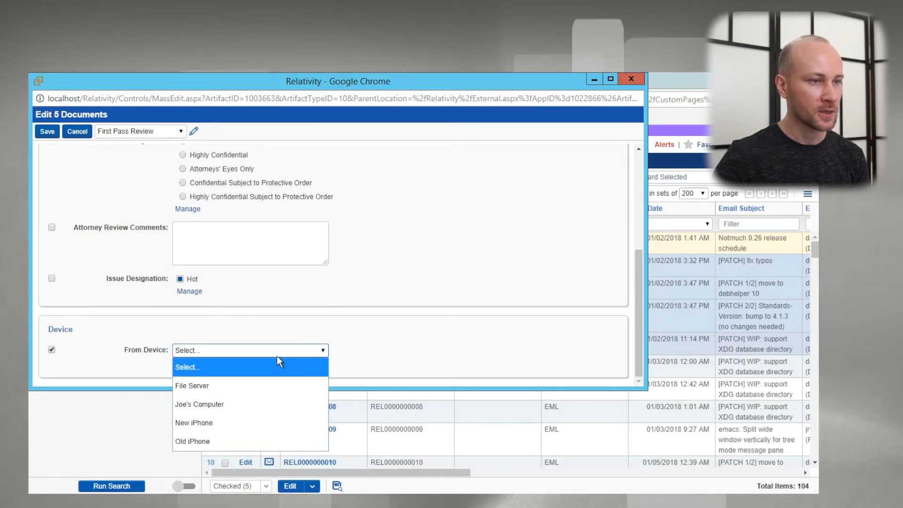
pyautogui.click(231, 385)
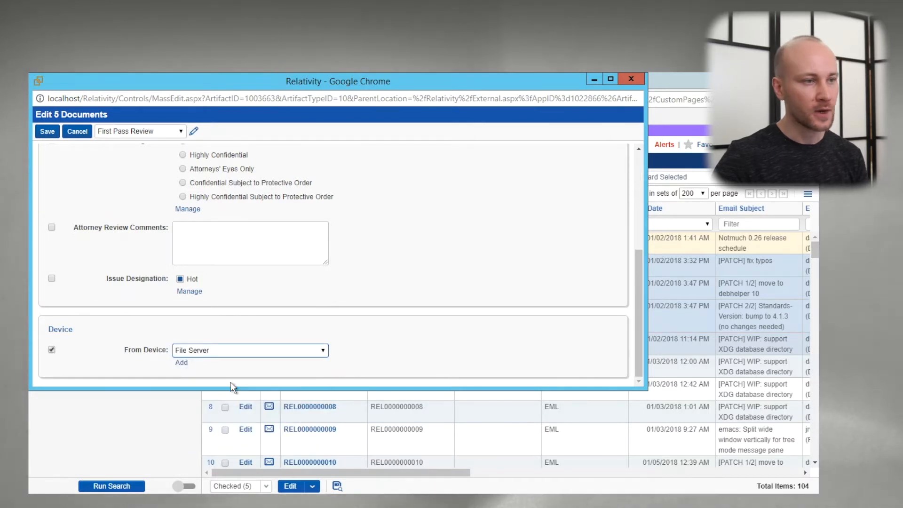
pyautogui.click(47, 132)
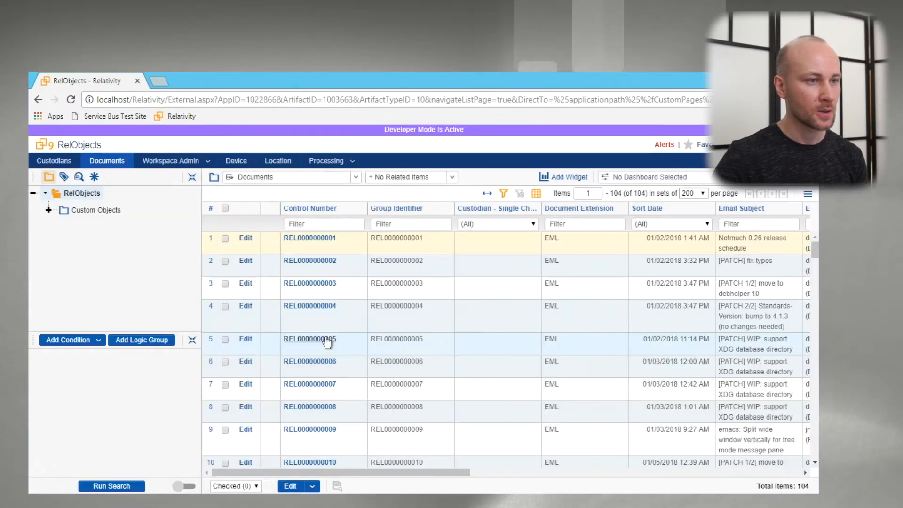
pyautogui.click(225, 208)
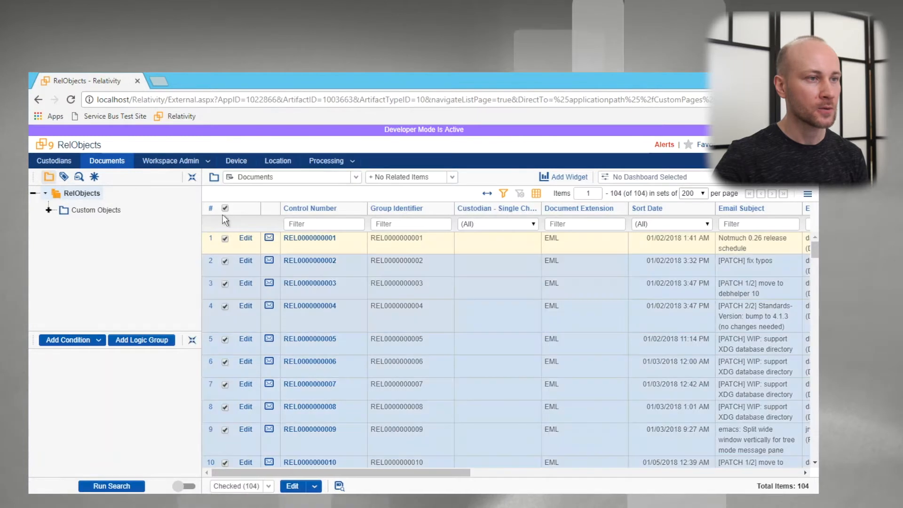
pyautogui.click(224, 238)
pyautogui.click(225, 261)
pyautogui.click(225, 284)
pyautogui.click(225, 306)
pyautogui.click(225, 339)
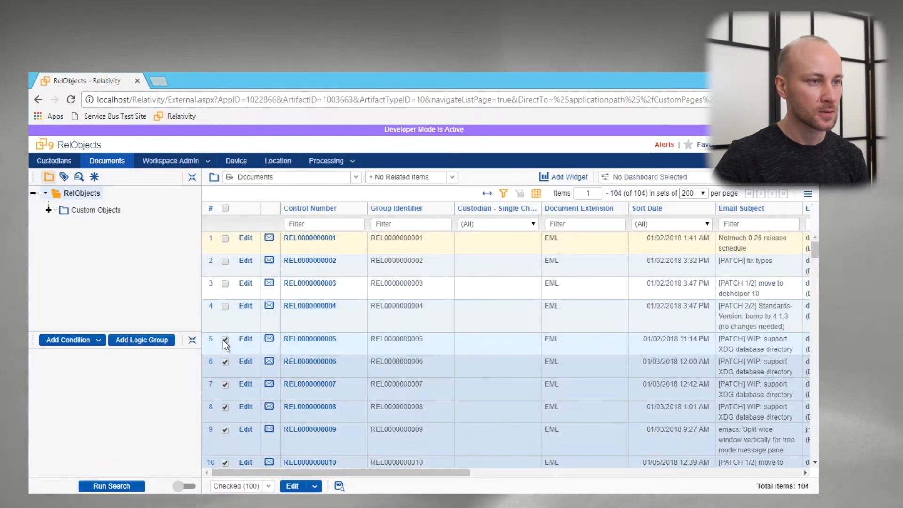
# - Mass edit the selected documents, setting From Device to the personal computer device, and save the change
pyautogui.click(297, 490)
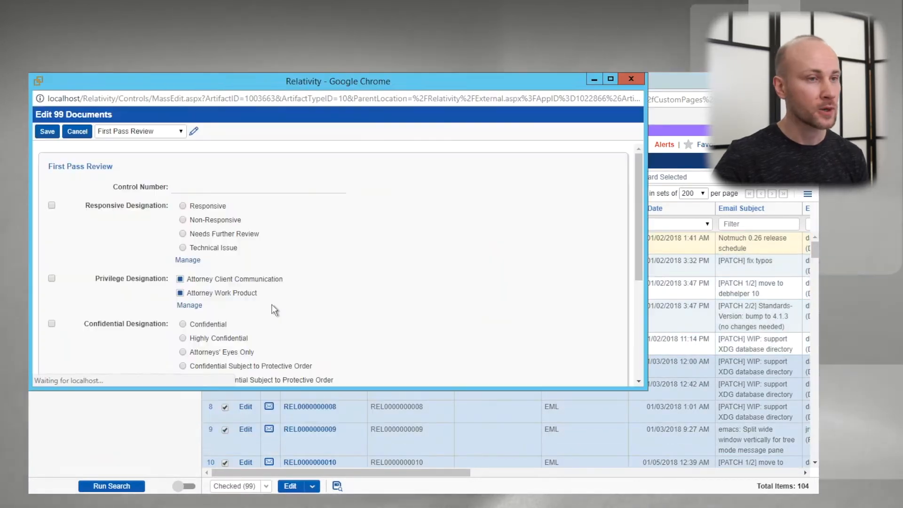
pyautogui.scroll(-1, 355, 325)
pyautogui.scroll(-3, 354, 325)
pyautogui.click(216, 350)
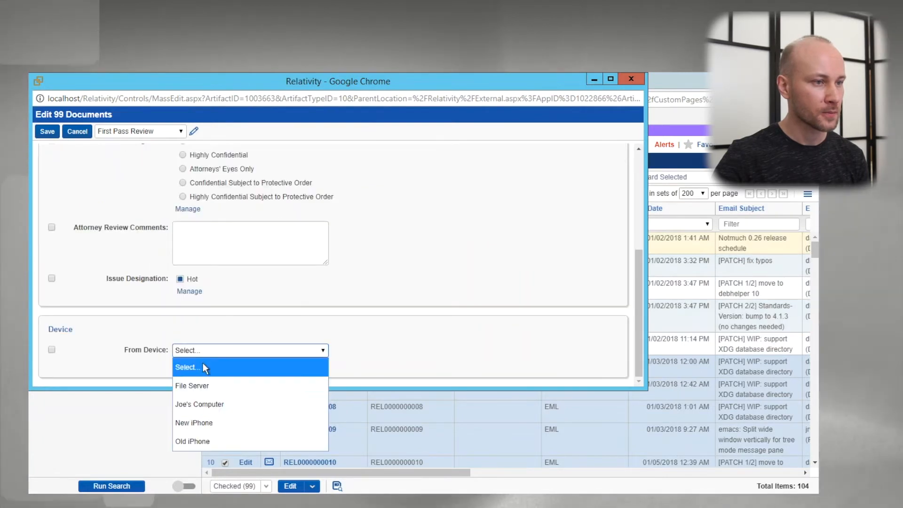
pyautogui.click(210, 403)
pyautogui.click(52, 350)
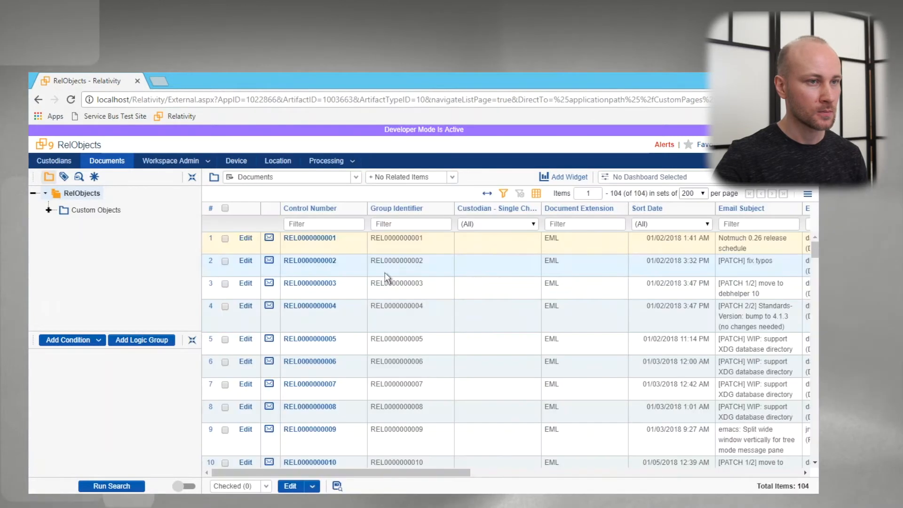
# - Edit the Documents view and add From Device to its selected fields
pyautogui.click(359, 178)
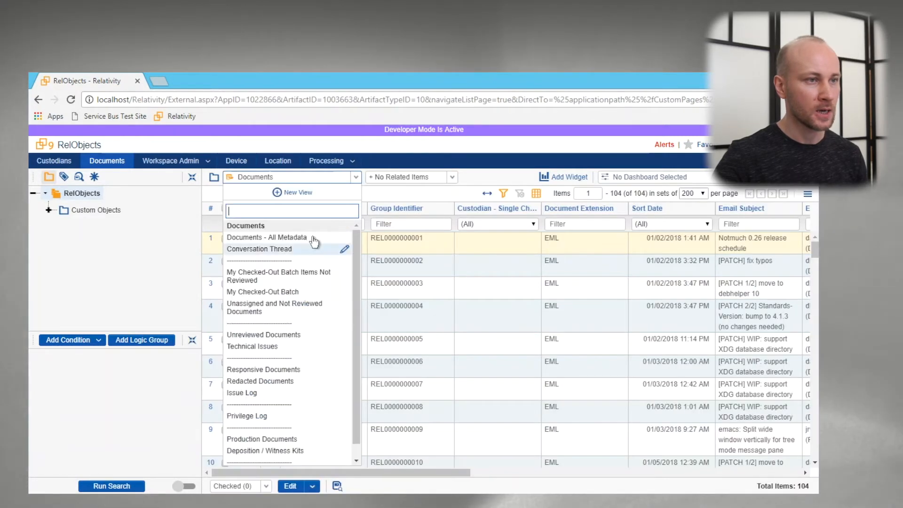
pyautogui.click(344, 225)
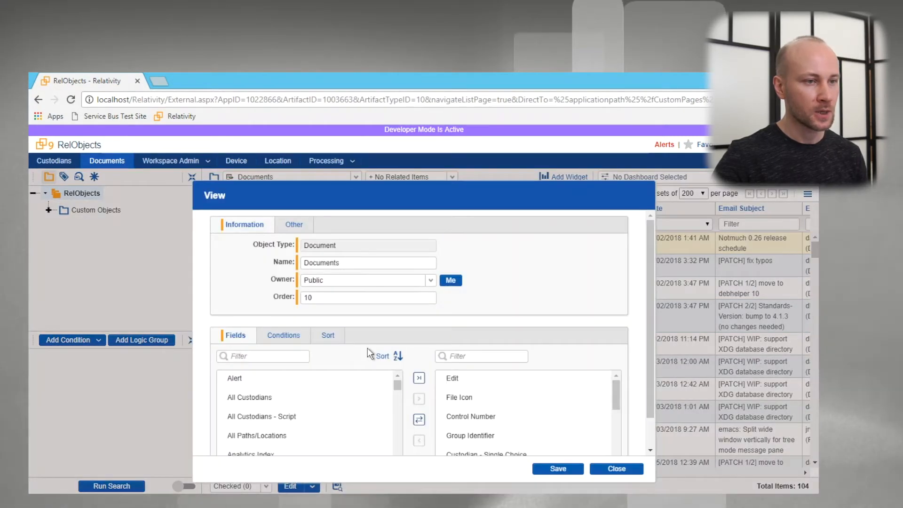
pyautogui.click(283, 357)
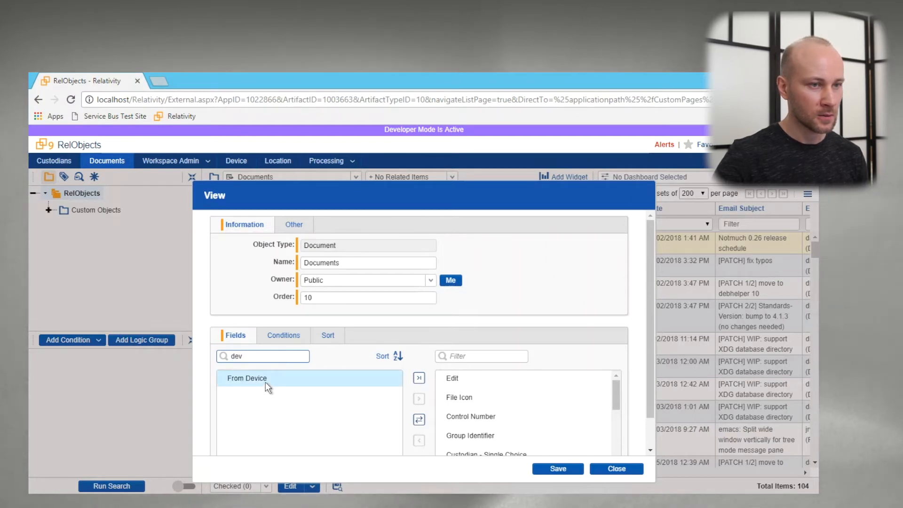
pyautogui.click(262, 380)
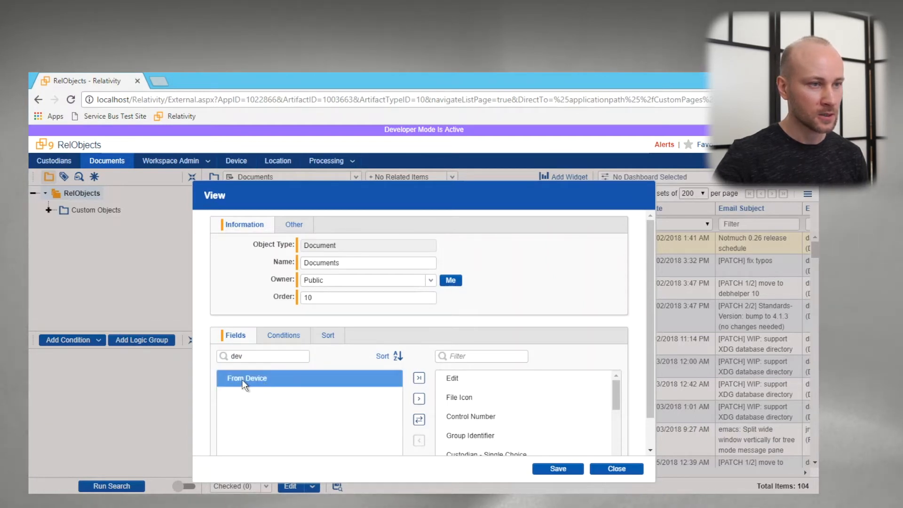
pyautogui.click(419, 398)
# - Place From Device directly after Control Number in the view's selected fields and save the view
pyautogui.moveTo(619, 388); pyautogui.dragTo(613, 445)
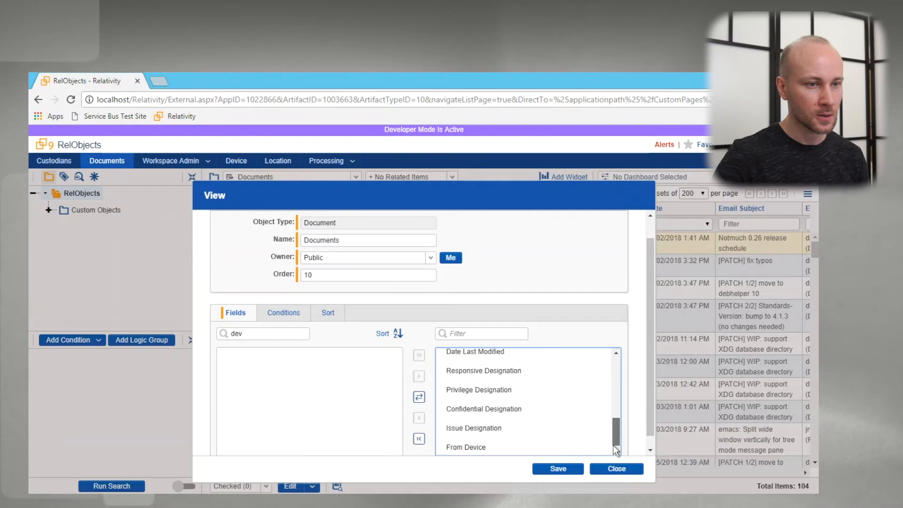
pyautogui.moveTo(486, 445); pyautogui.dragTo(512, 416)
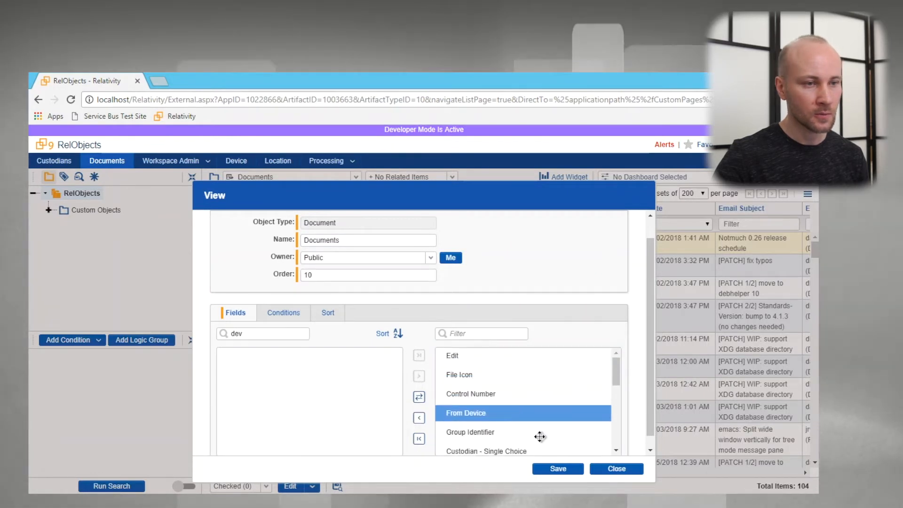
pyautogui.click(558, 468)
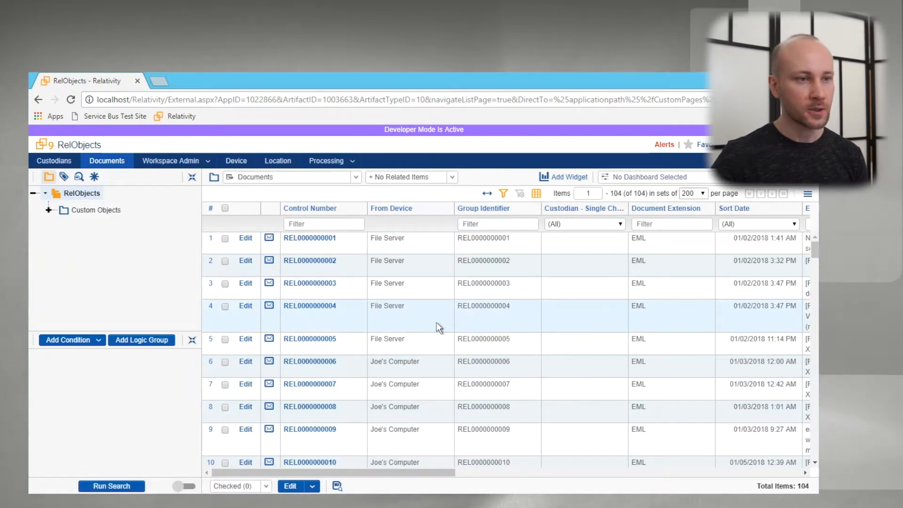
pyautogui.click(306, 305)
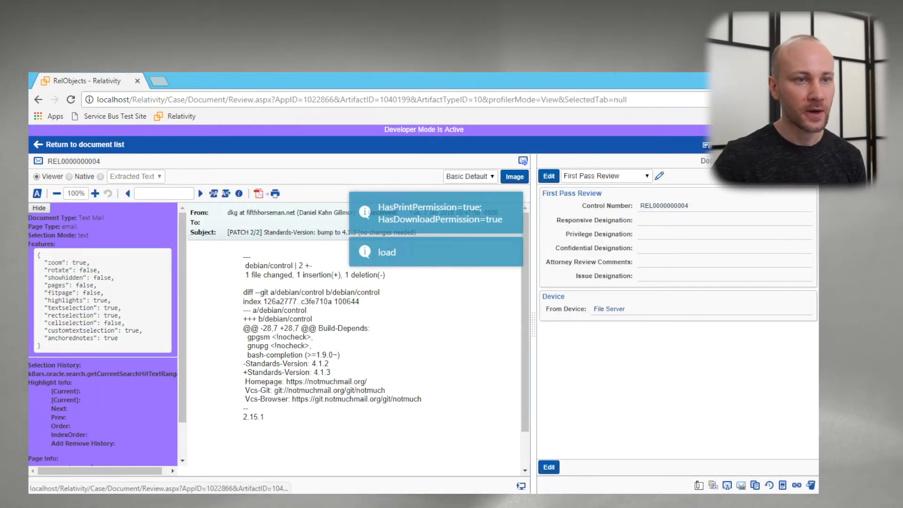
pyautogui.click(800, 161)
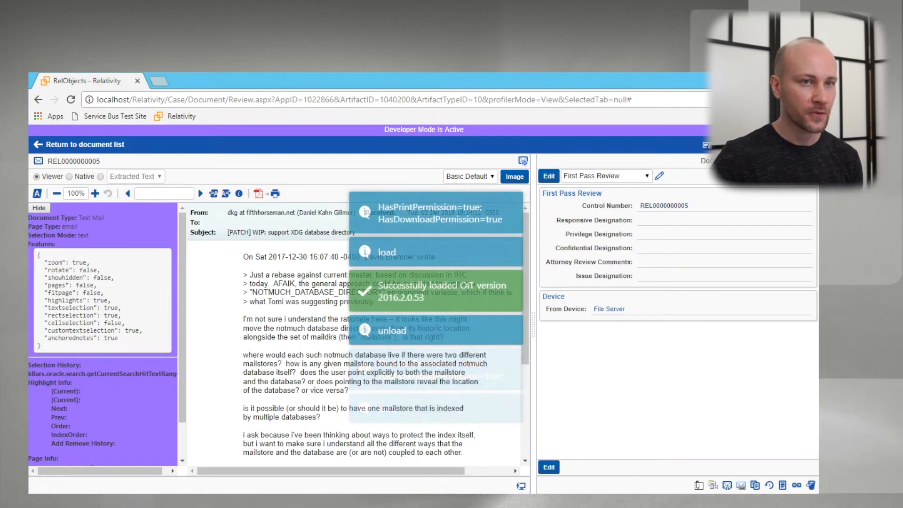
pyautogui.click(800, 161)
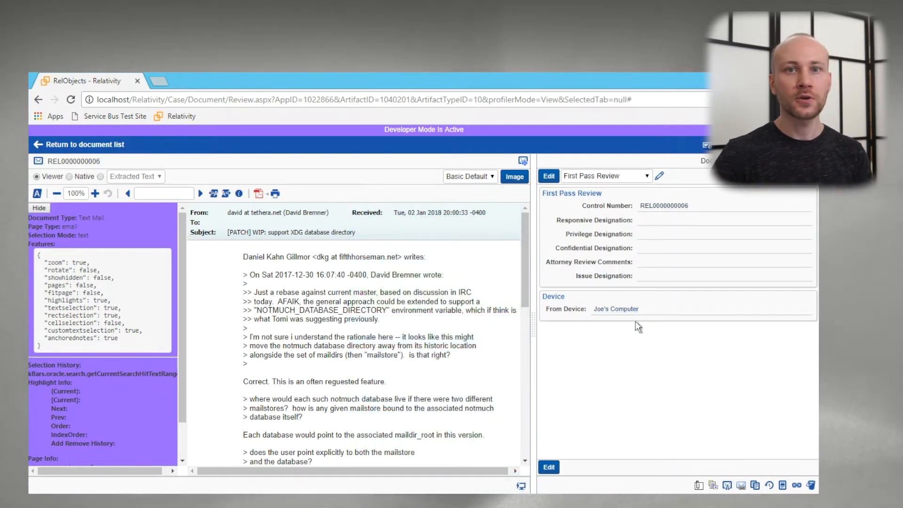
pyautogui.click(111, 147)
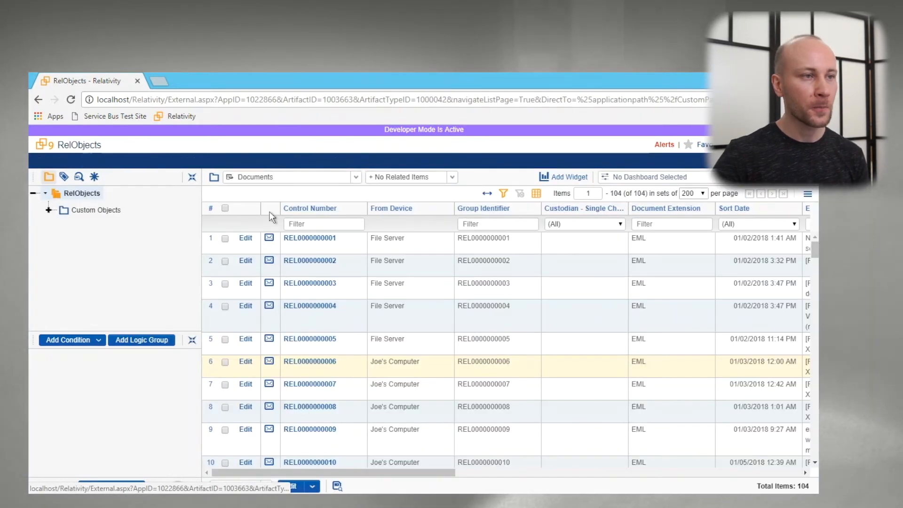
# - Rename the Dell XPS 13 device by replacing the owner's first name in its Name field, and save it
pyautogui.click(235, 162)
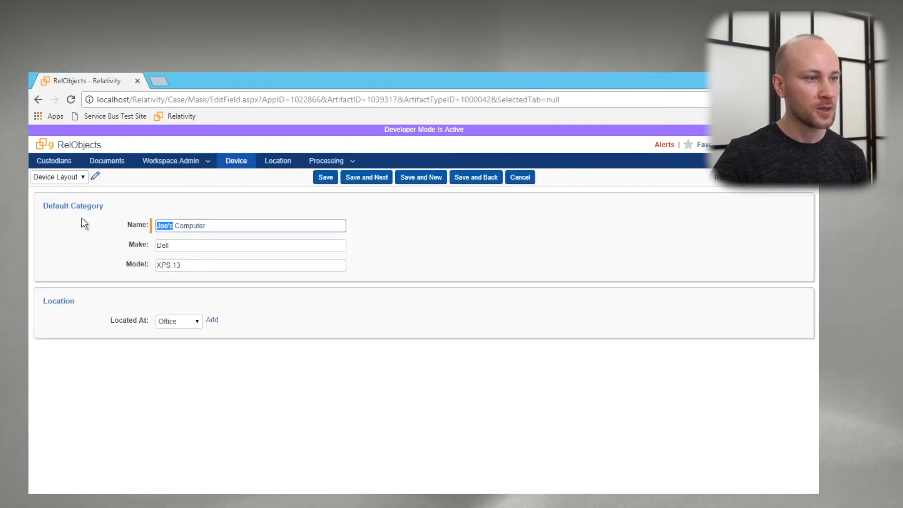
pyautogui.write('Mike')
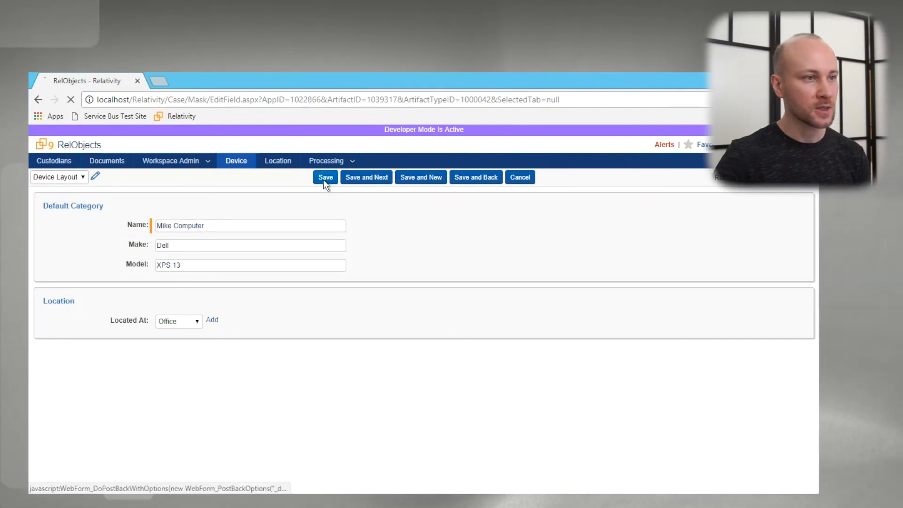
# - Return to the document list and check the renamed device in the From Device column
pyautogui.click(101, 160)
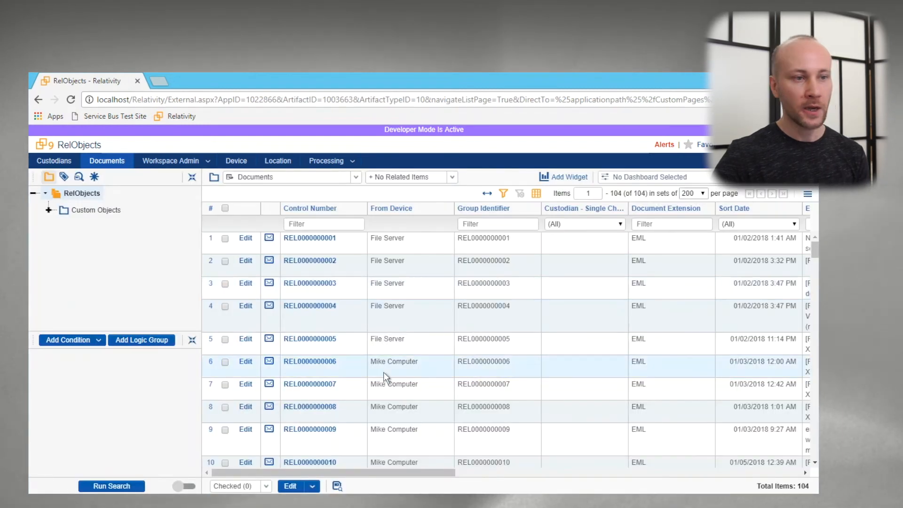
pyautogui.click(384, 374)
pyautogui.scroll(-1, 402, 385)
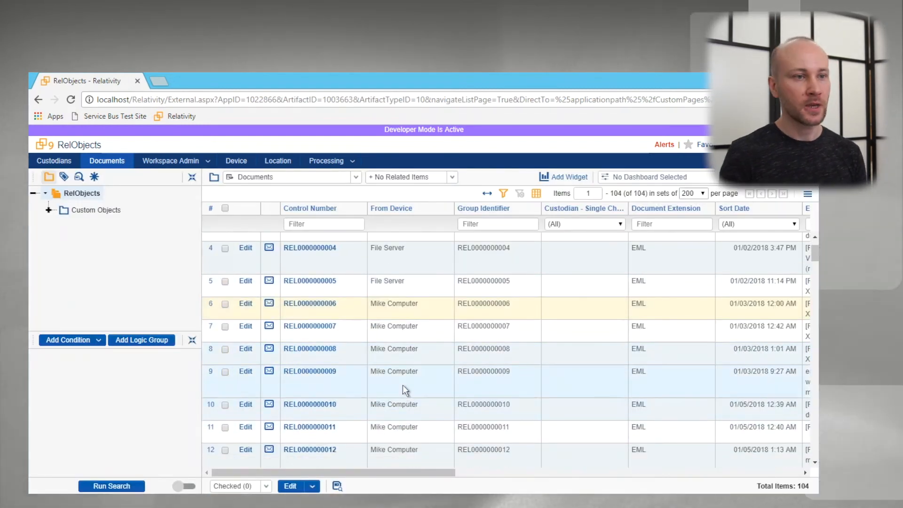